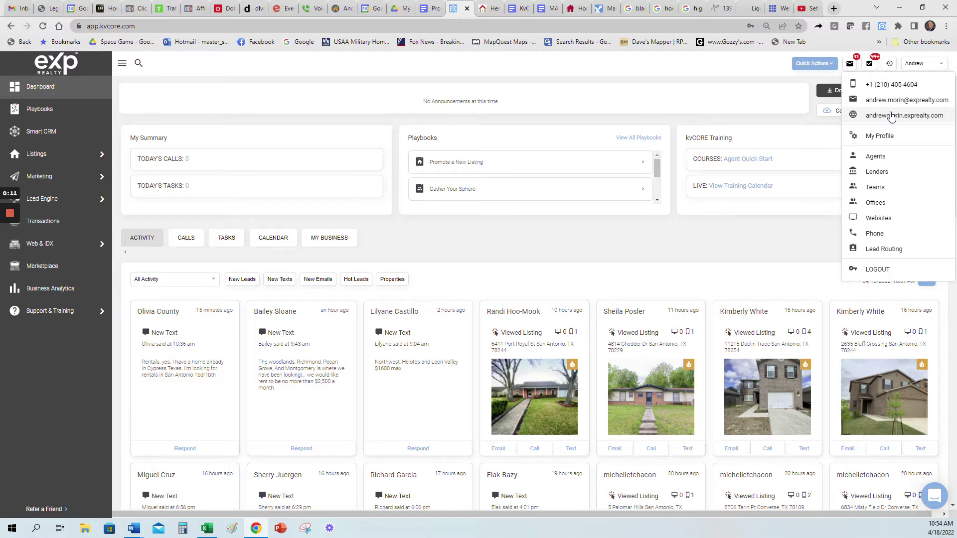
- Open the agent's public website from the account options, follow the Get Financing widget's link, and return to the homepage
click(892, 115)
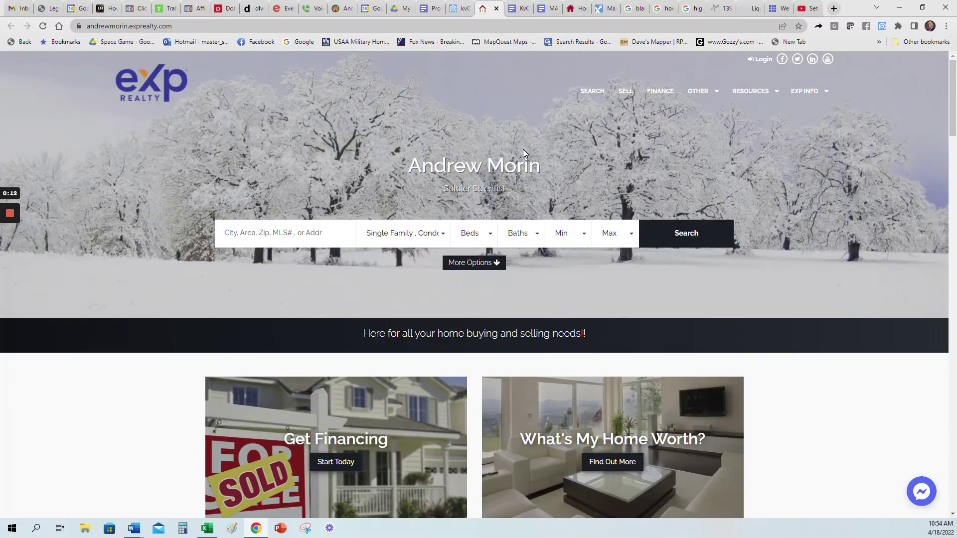
scroll(725, 166, down, 4)
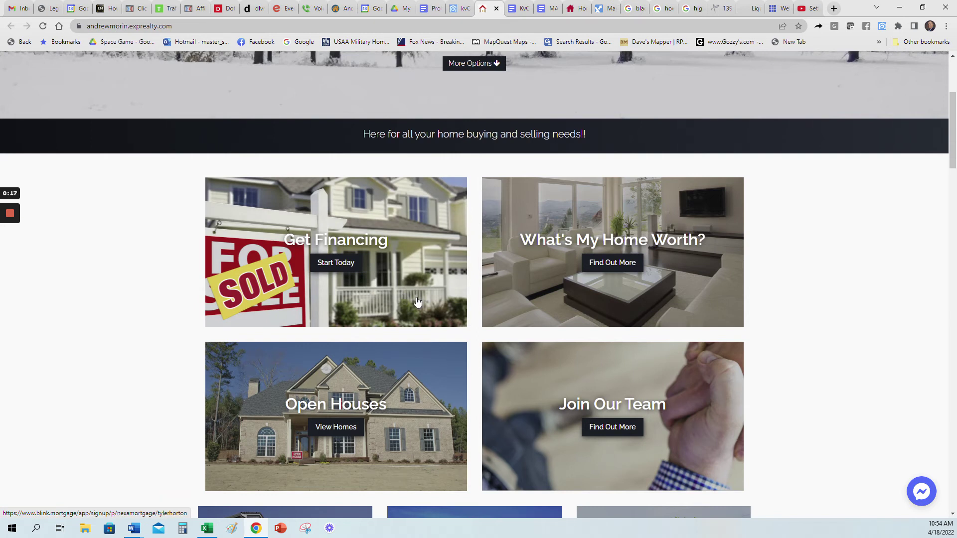
click(381, 259)
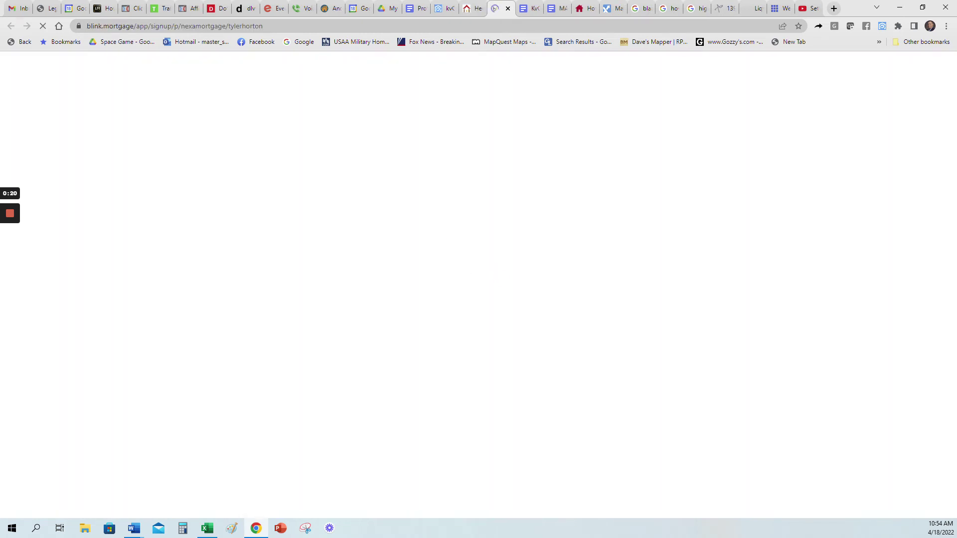
click(470, 8)
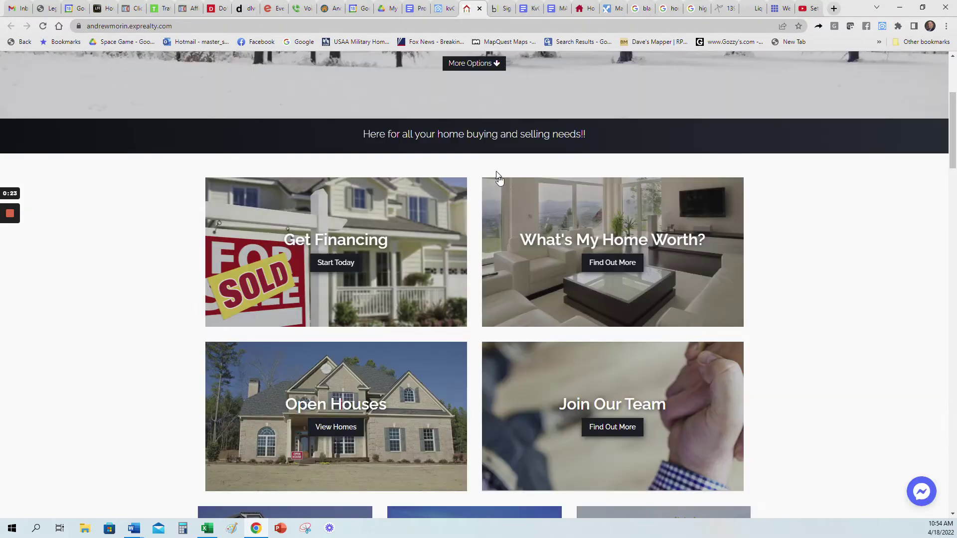
- Follow the What's My Home Worth? widget to its home valuation page, and close that page
scroll(805, 258, down, 1)
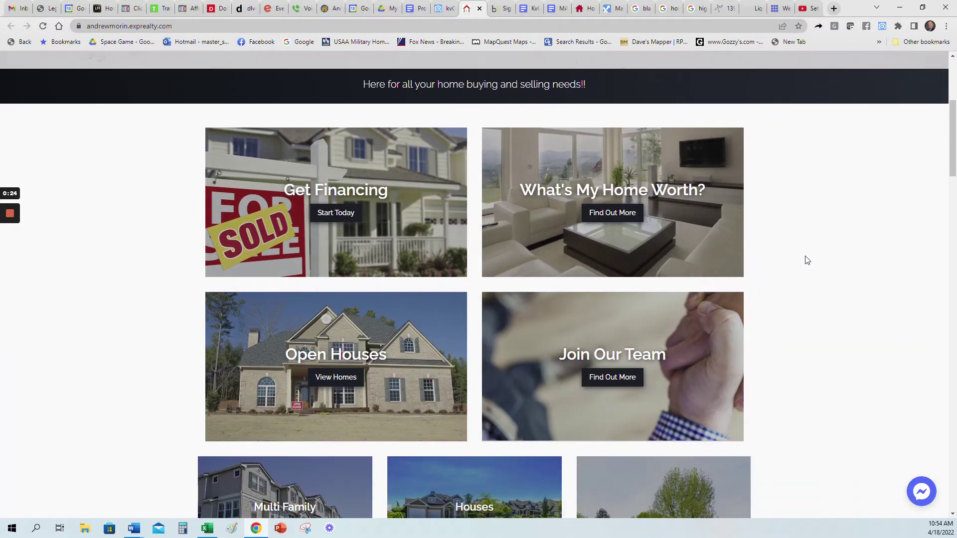
click(544, 191)
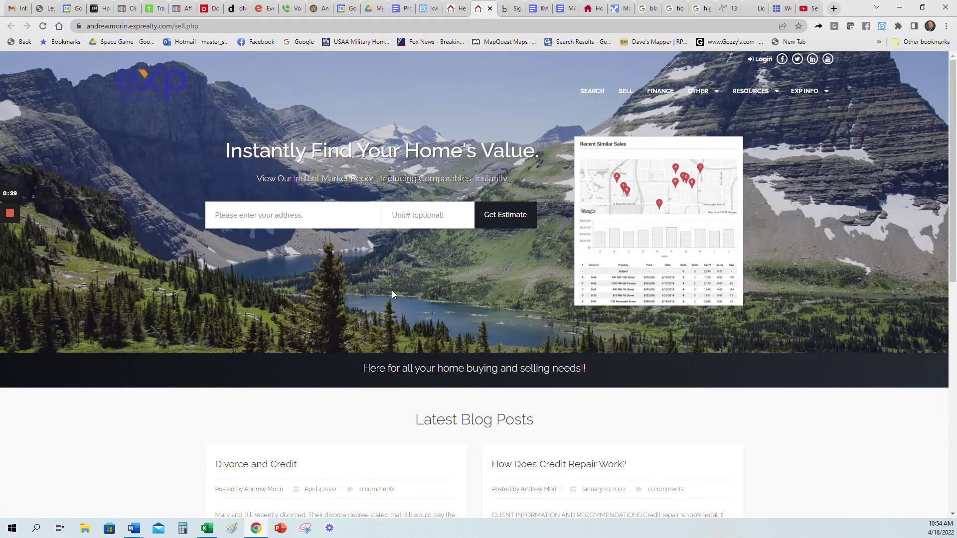
click(490, 8)
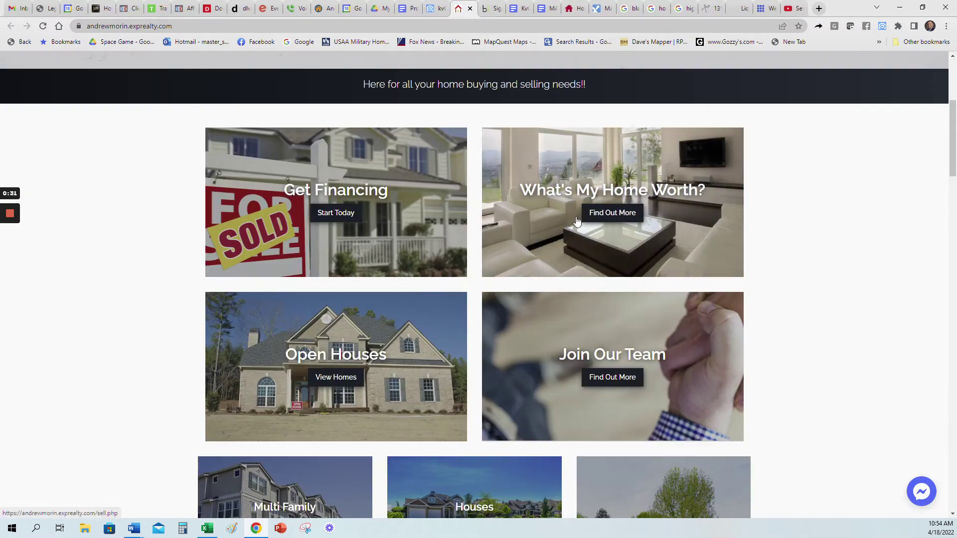
- Follow the Join Our Team widget, look through the eXp Realty careers page, and return to the homepage
click(536, 359)
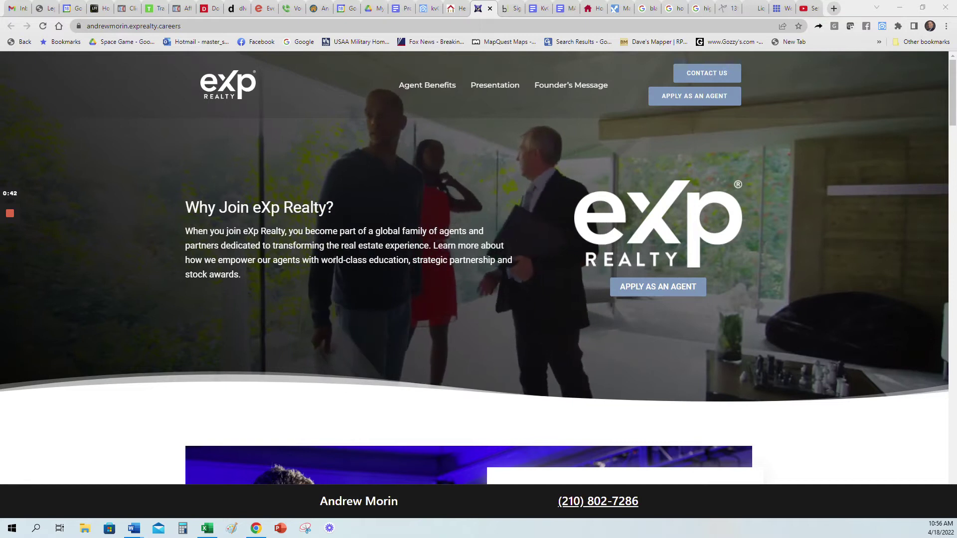
scroll(315, 258, down, 3)
scroll(318, 262, down, 2)
scroll(156, 274, up, 5)
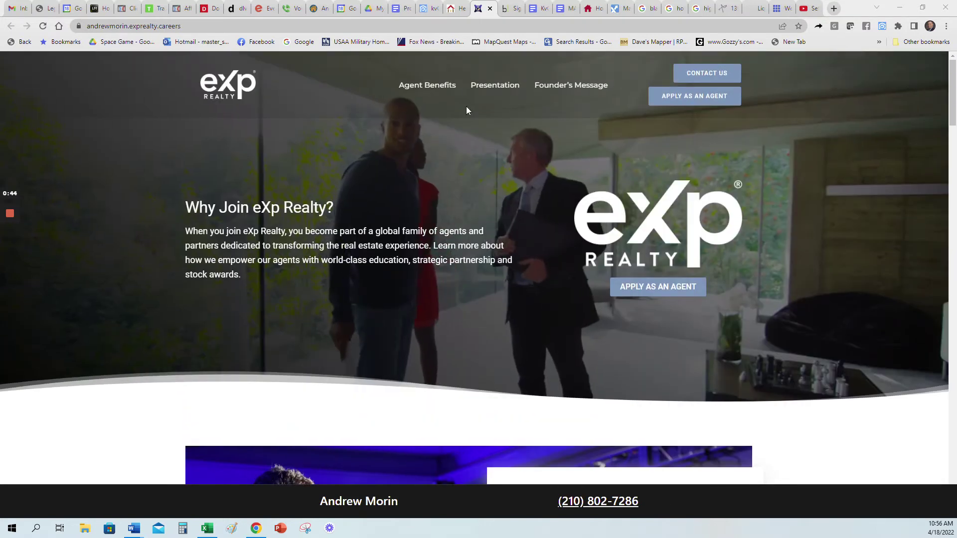
click(464, 6)
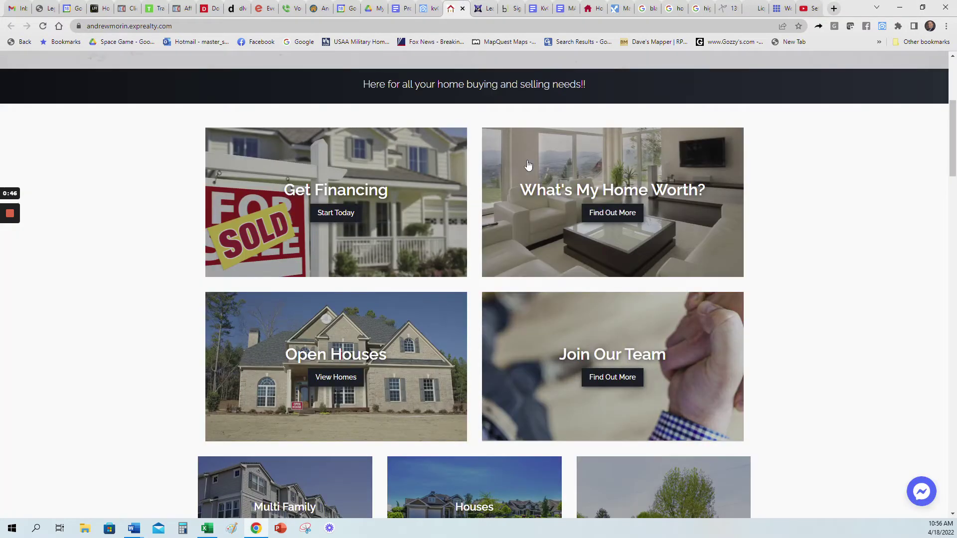
- Examine the Multi Family, Houses, Condos and Land widgets and the rest of the homepage layout
scroll(718, 225, down, 3)
scroll(777, 259, down, 2)
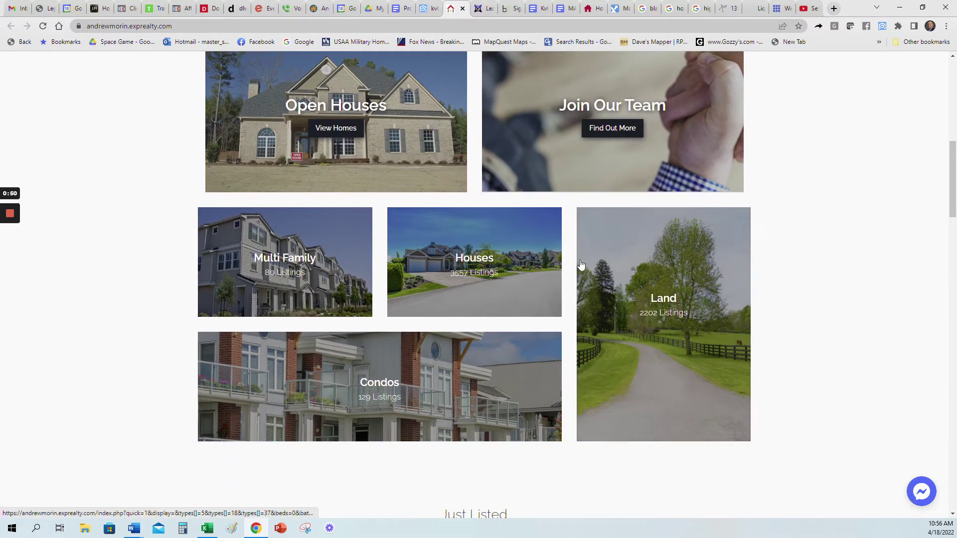
mouse_move(453, 254)
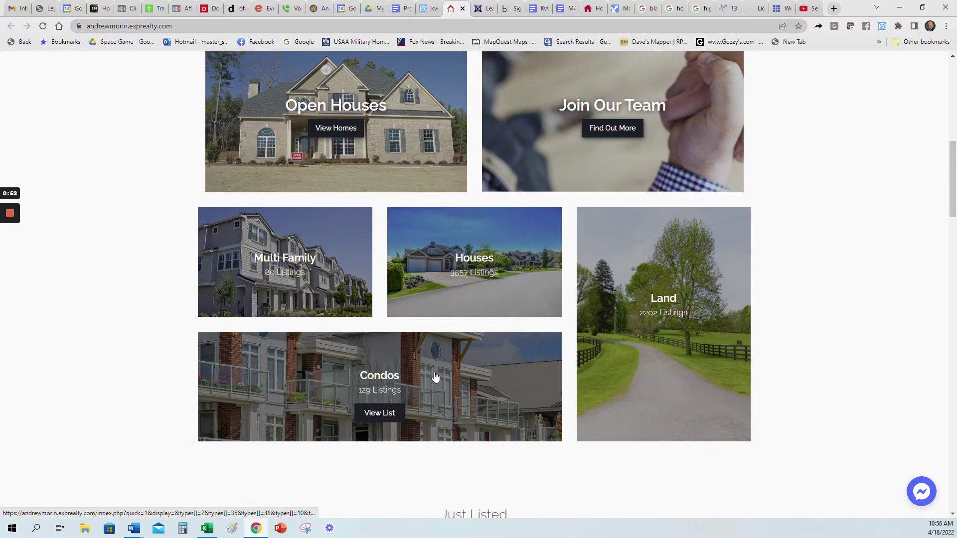
mouse_move(659, 356)
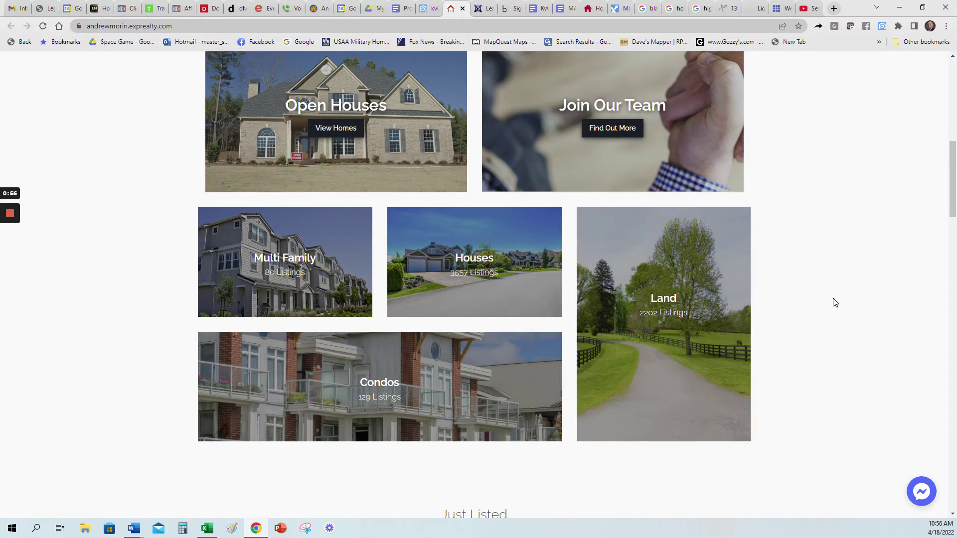
scroll(827, 300, up, 9)
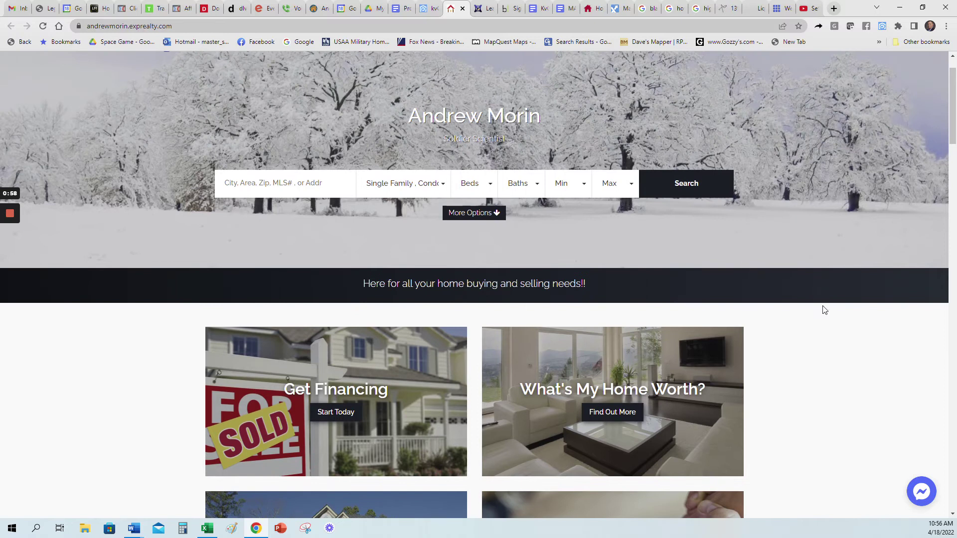
scroll(832, 343, down, 3)
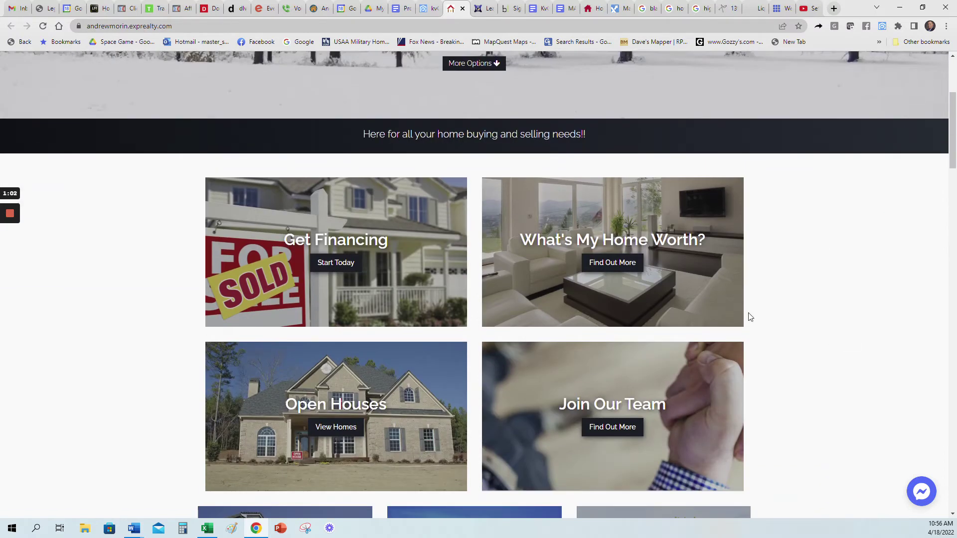
- Switch back to kvCORE, open the Web & IDX widgets page, and review the Widget Library and My Homepage Widgets
click(422, 7)
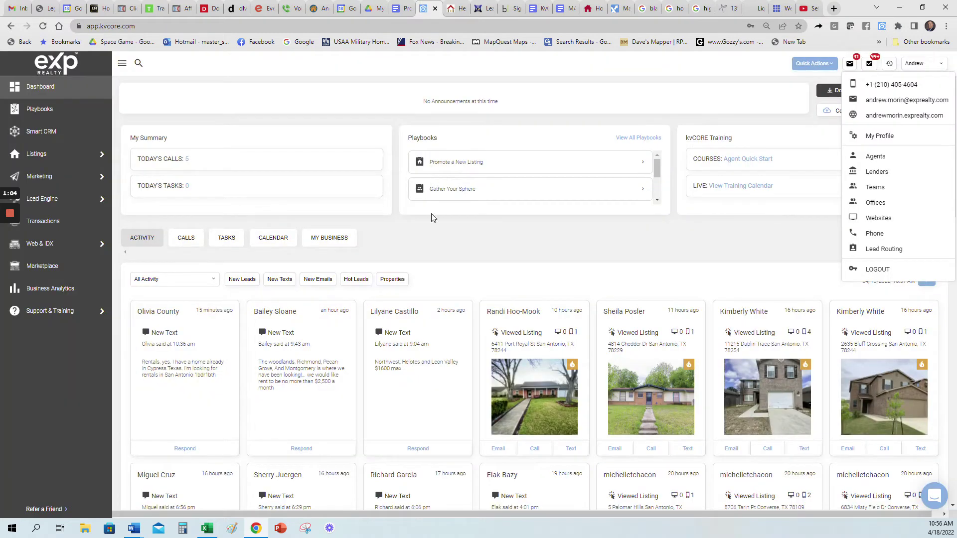
mouse_move(41, 200)
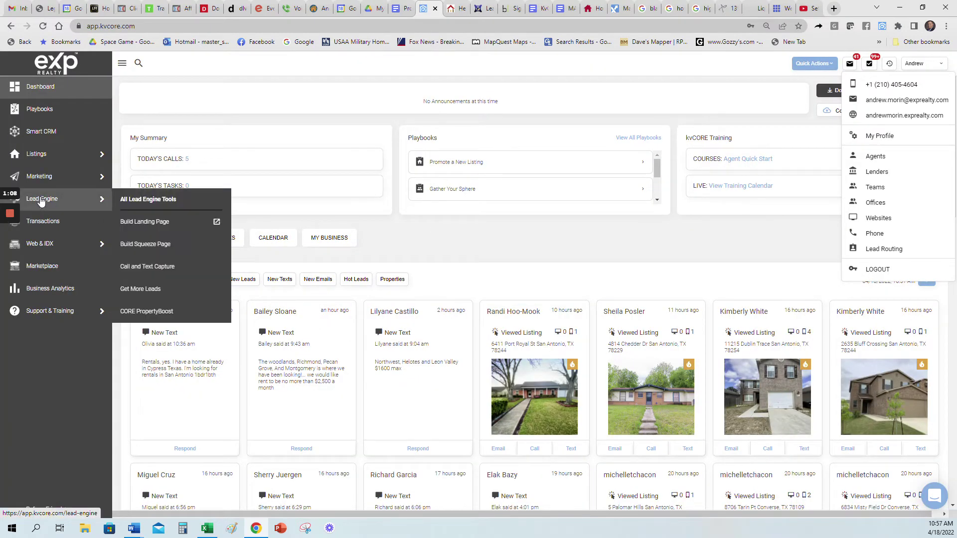
click(43, 248)
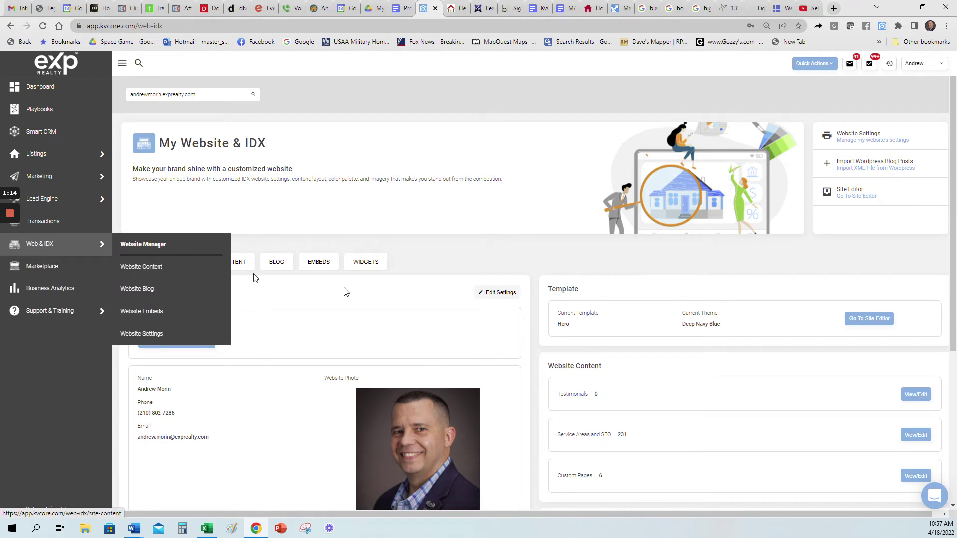
click(366, 261)
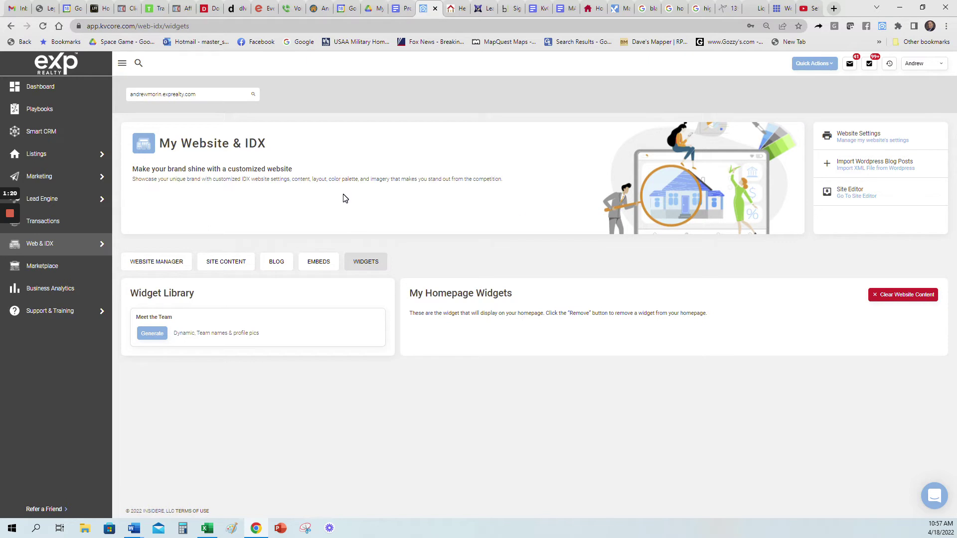
scroll(374, 188, down, 2)
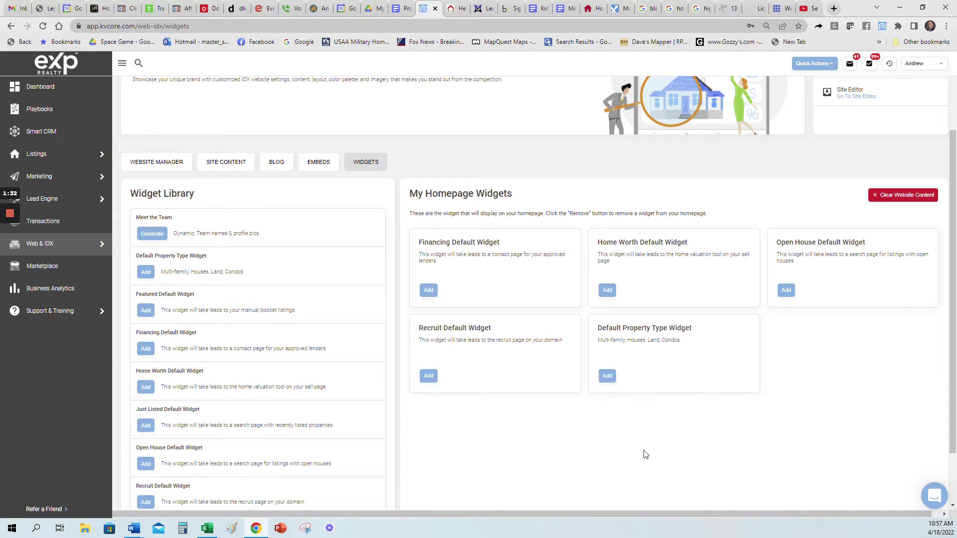
scroll(516, 443, down, 1)
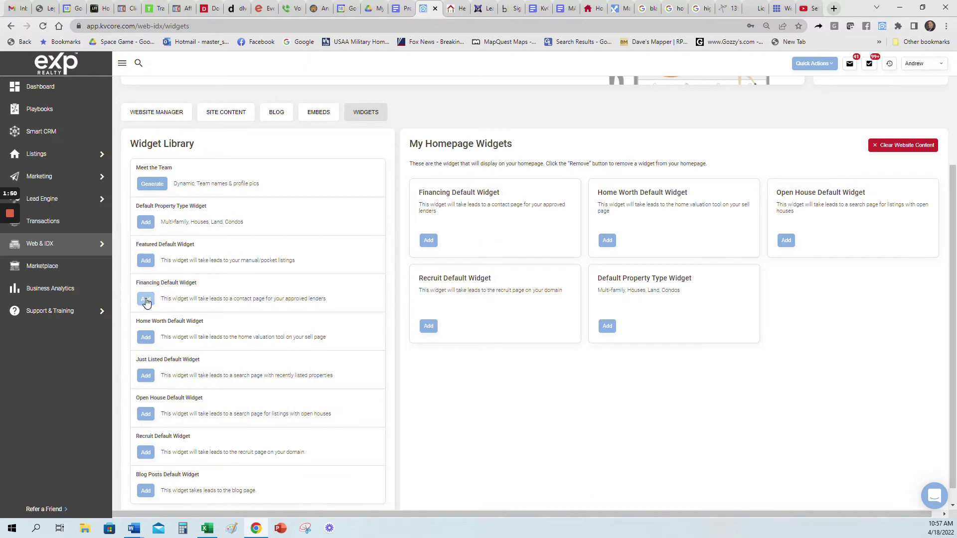
click(428, 241)
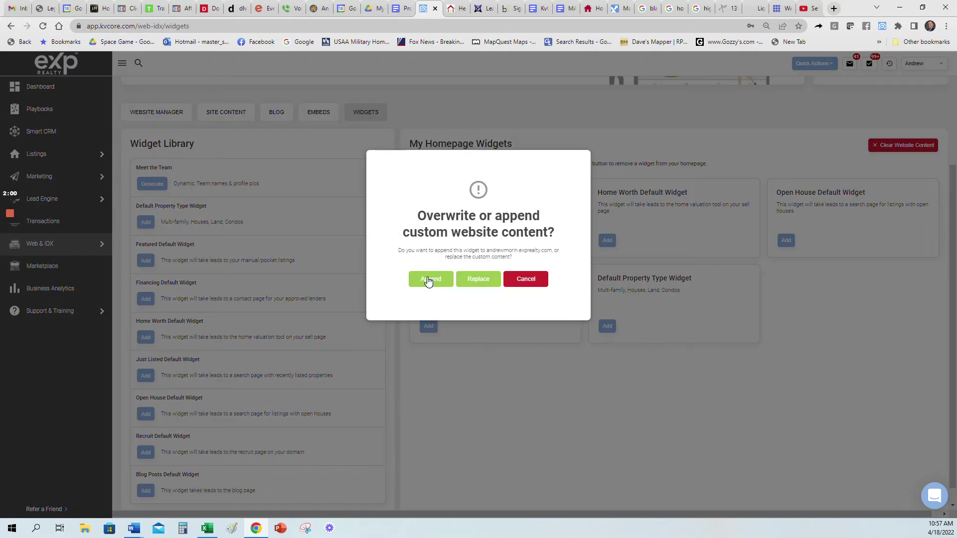
click(586, 378)
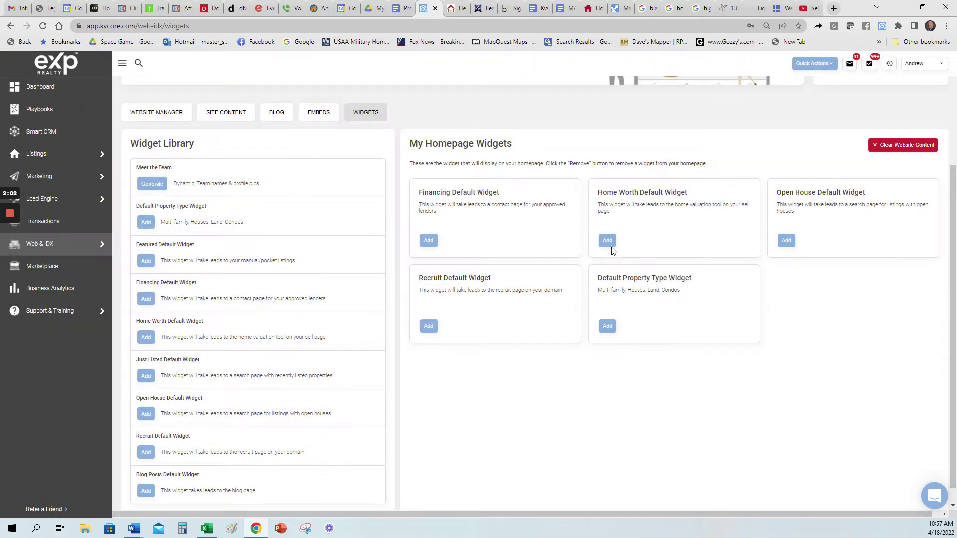
click(607, 243)
click(624, 397)
click(428, 243)
click(531, 379)
click(601, 238)
click(526, 278)
- Compare the widgets on the live website's homepage with the widgets page in kvCORE
click(458, 5)
scroll(544, 154, up, 1)
scroll(555, 147, down, 1)
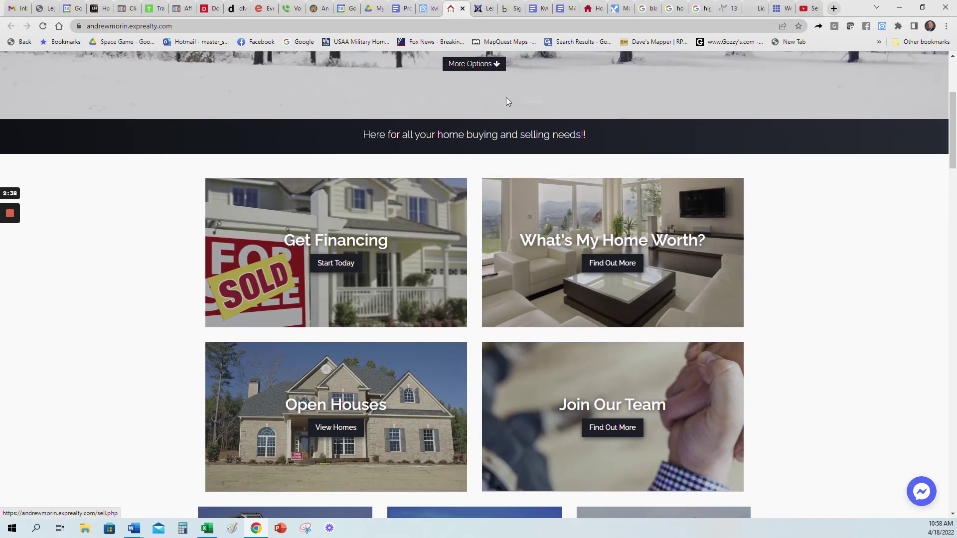
click(431, 9)
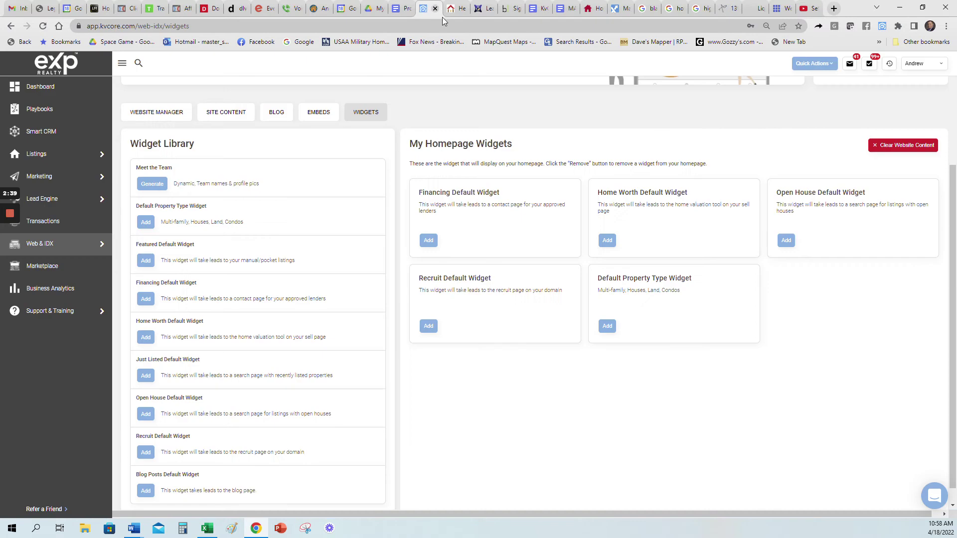
click(916, 64)
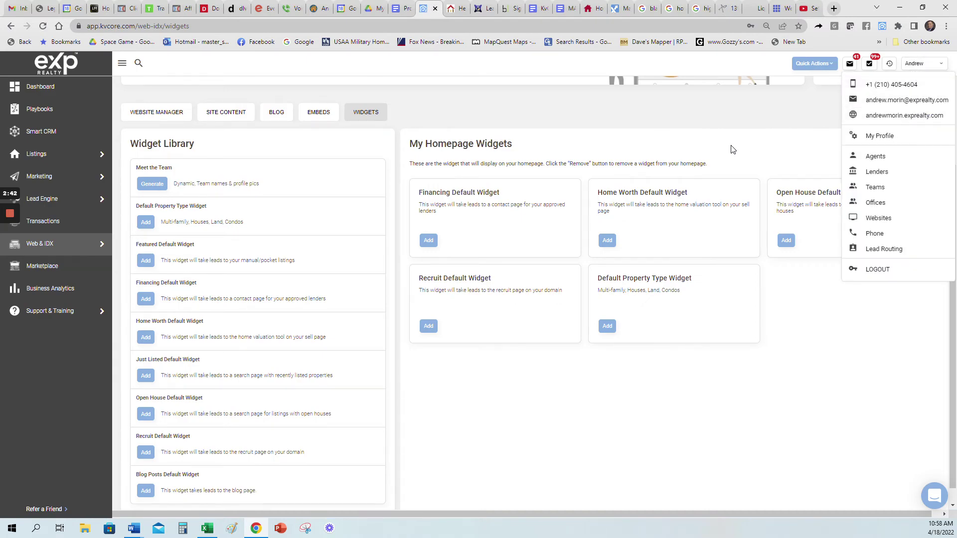
click(454, 7)
scroll(548, 164, down, 2)
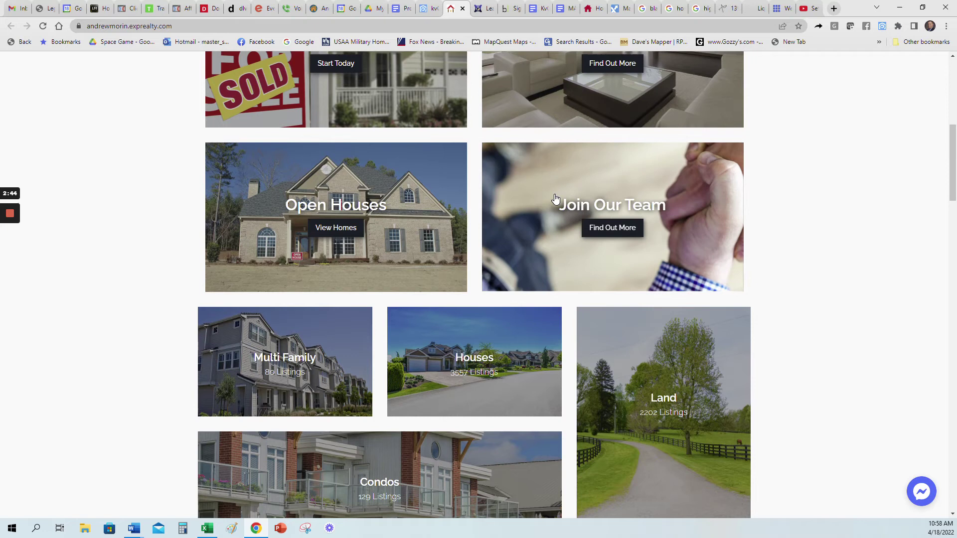
scroll(555, 203, up, 3)
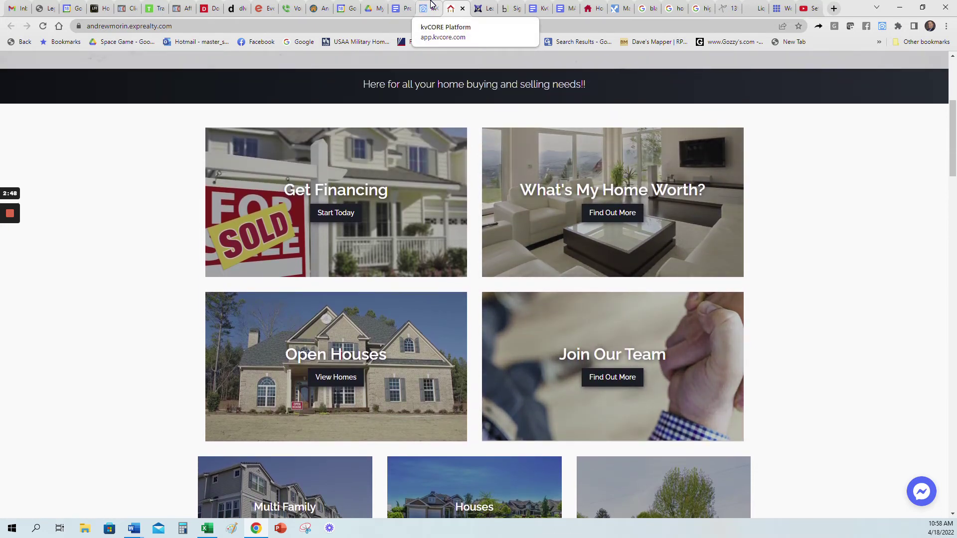
click(432, 7)
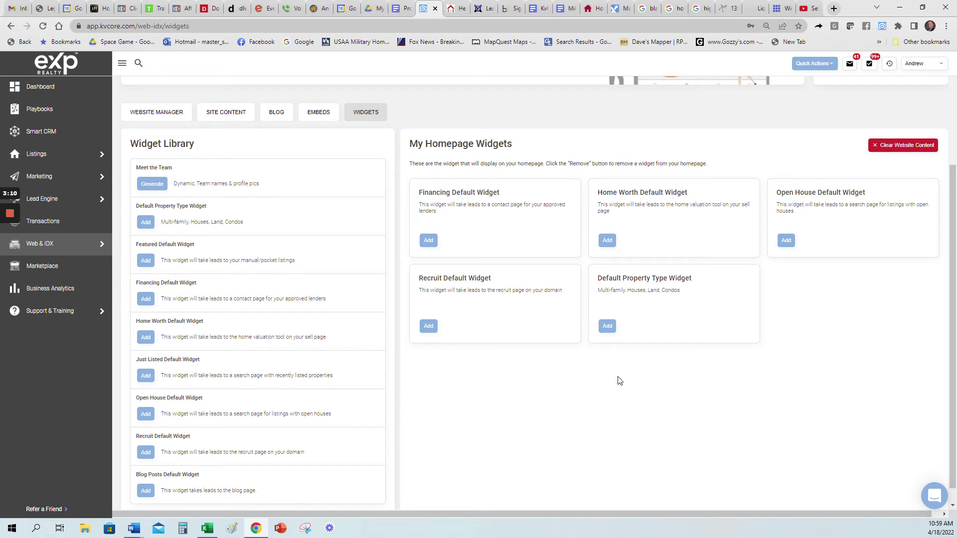
- Open the Website Manager page for the agent's site under Web & IDX
mouse_move(42, 249)
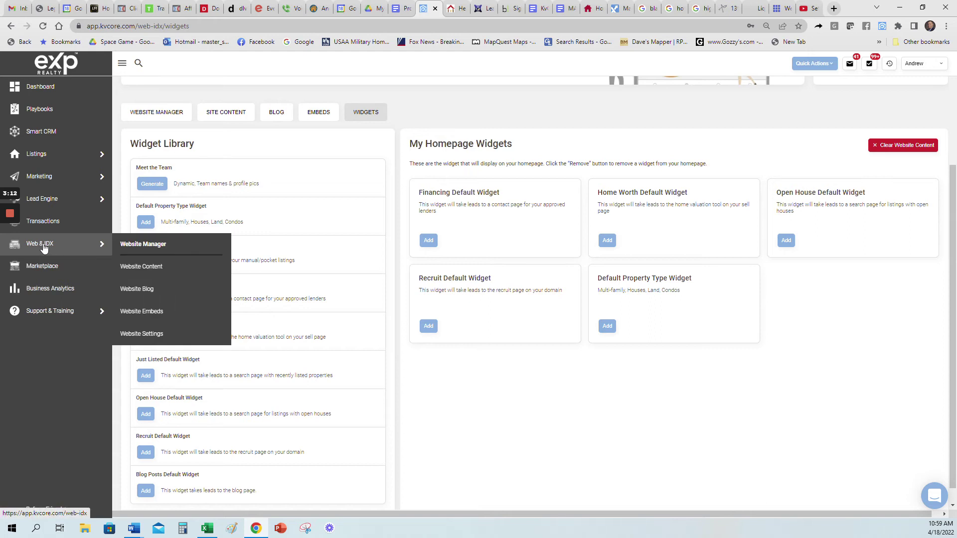
click(143, 244)
click(451, 8)
click(432, 7)
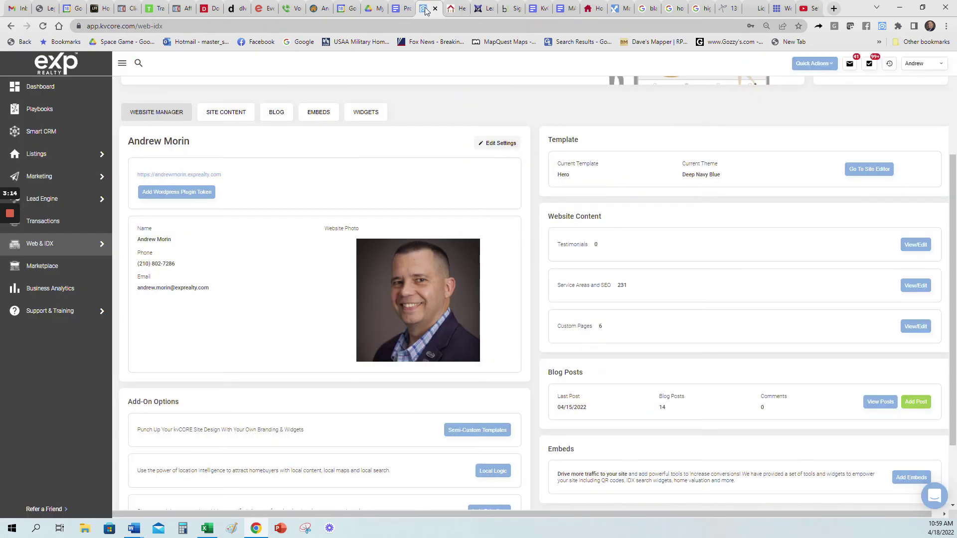
mouse_move(44, 245)
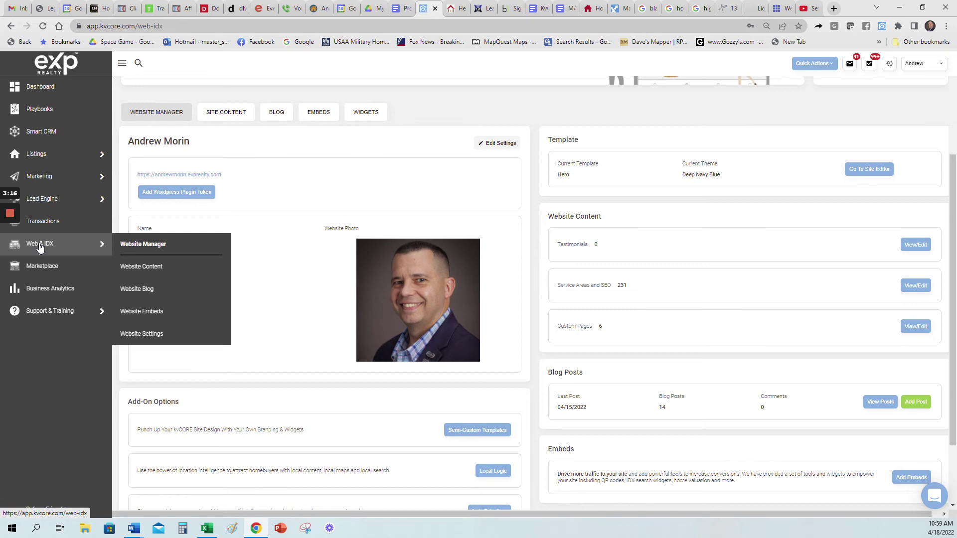
- Launch the site editor from the Template section and bring up the editable homepage widget content
scroll(648, 259, up, 1)
drag(592, 192, 548, 195)
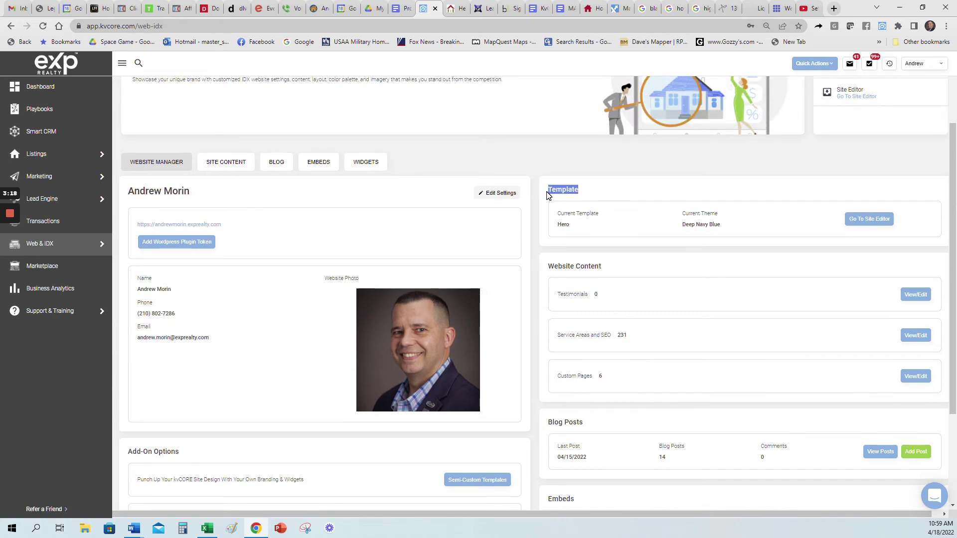
click(800, 220)
click(863, 222)
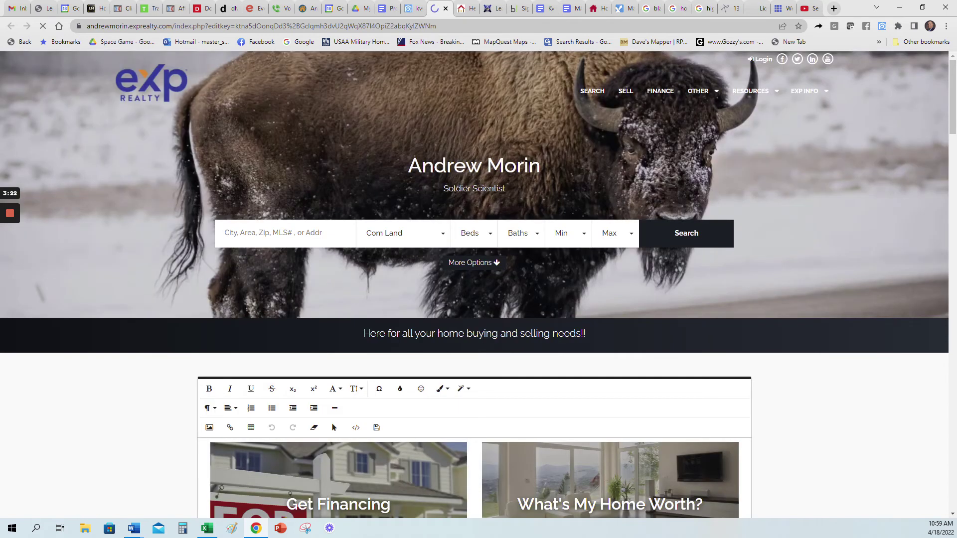
scroll(463, 102, down, 4)
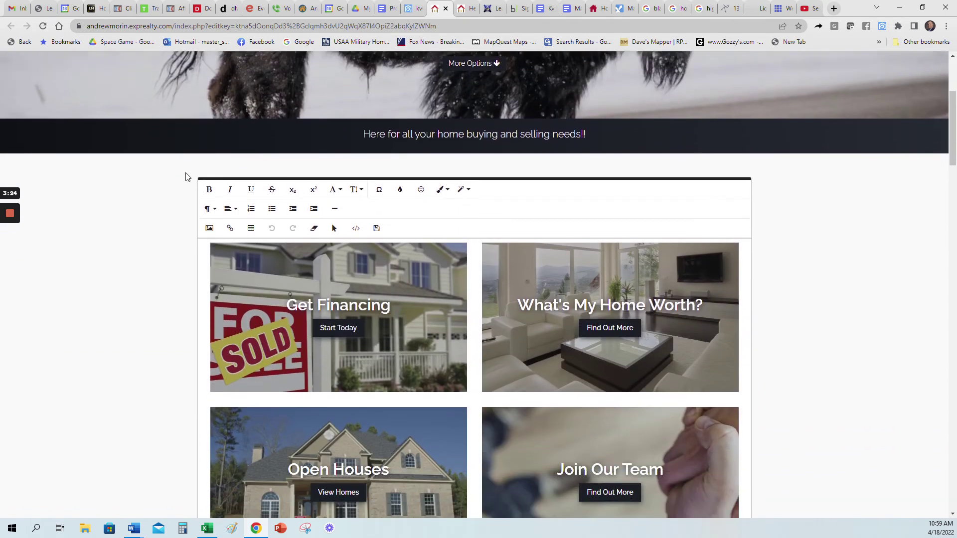
- Edit the Get Financing widget's link and update it with the mortgage signup URL and Open in New Tab enabled
scroll(82, 207, down, 2)
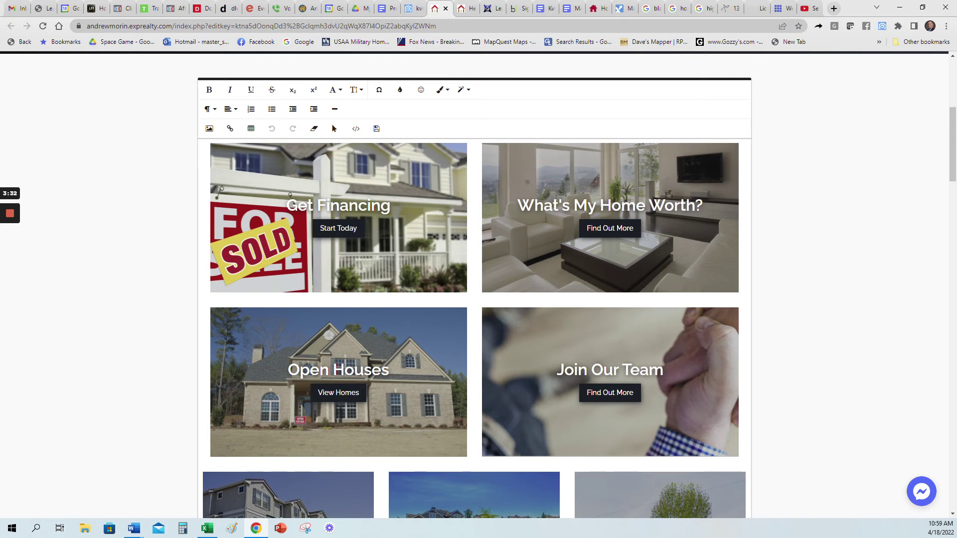
click(335, 229)
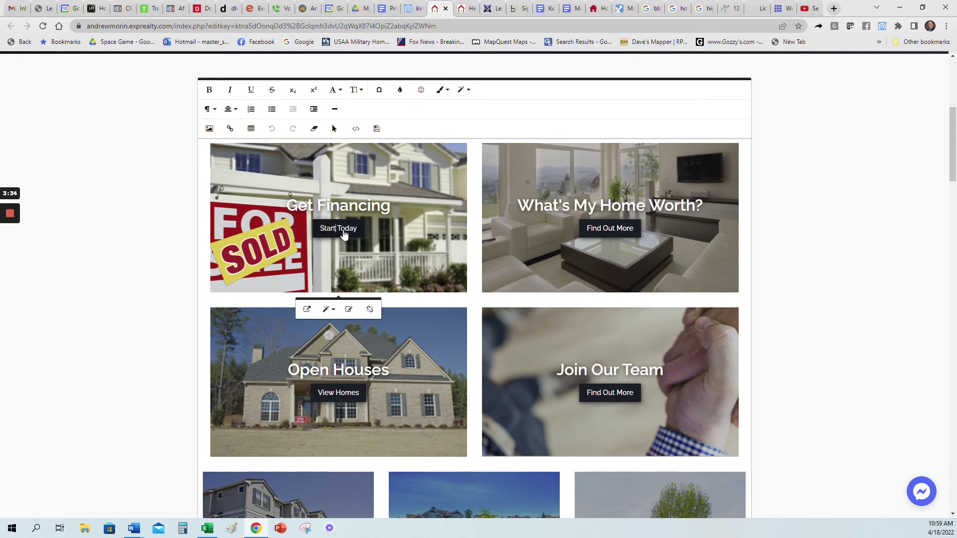
click(349, 311)
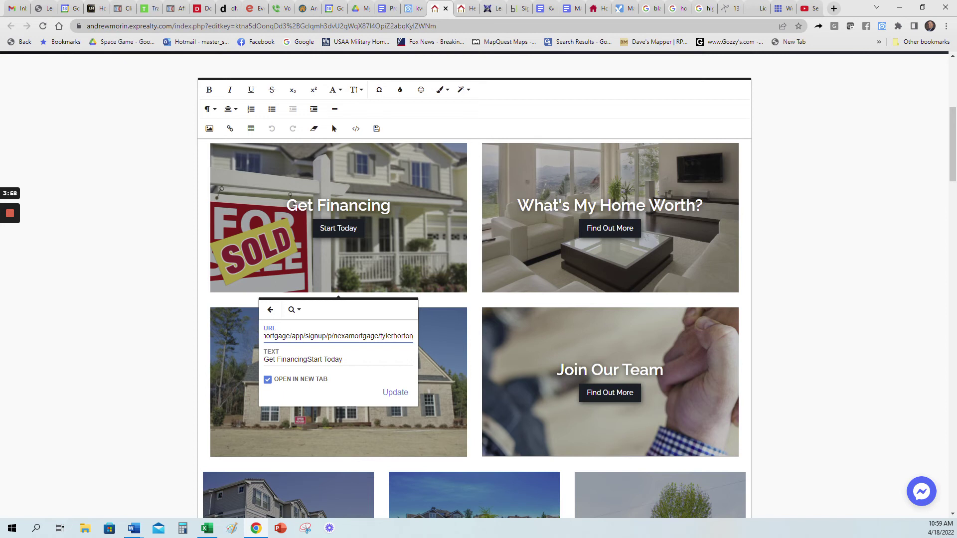
click(395, 392)
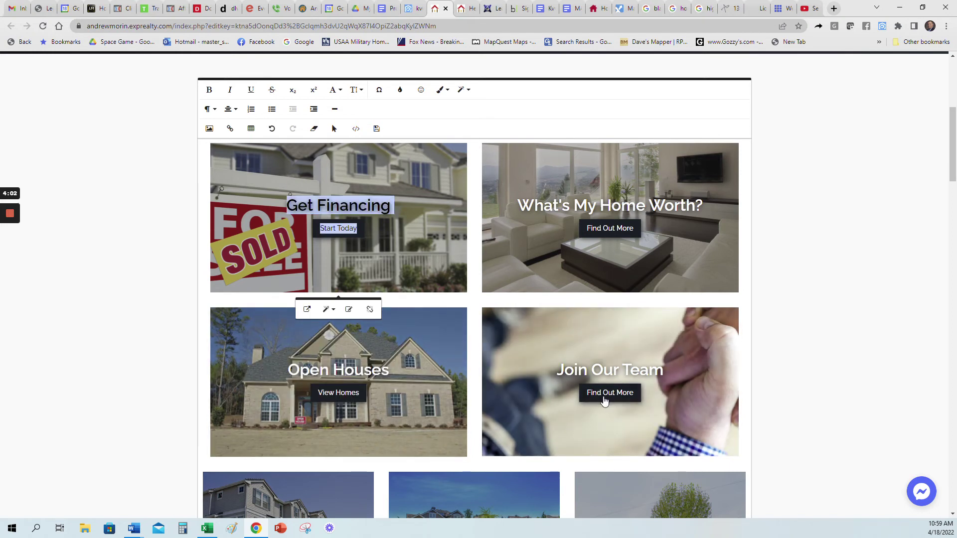
- Edit the Join Our Team widget's link and update it with the agent's eXp careers URL and Open in New Tab enabled
click(599, 397)
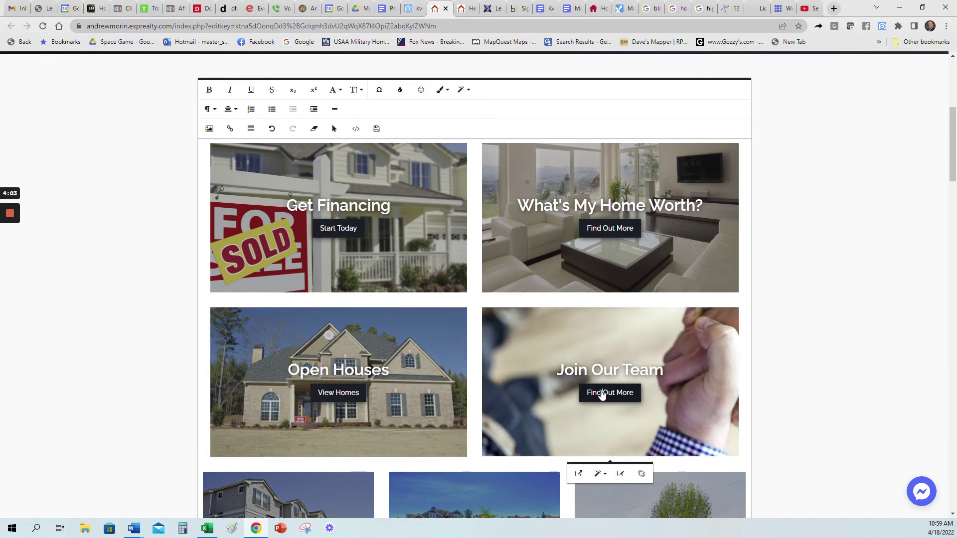
click(620, 473)
scroll(580, 399, down, 1)
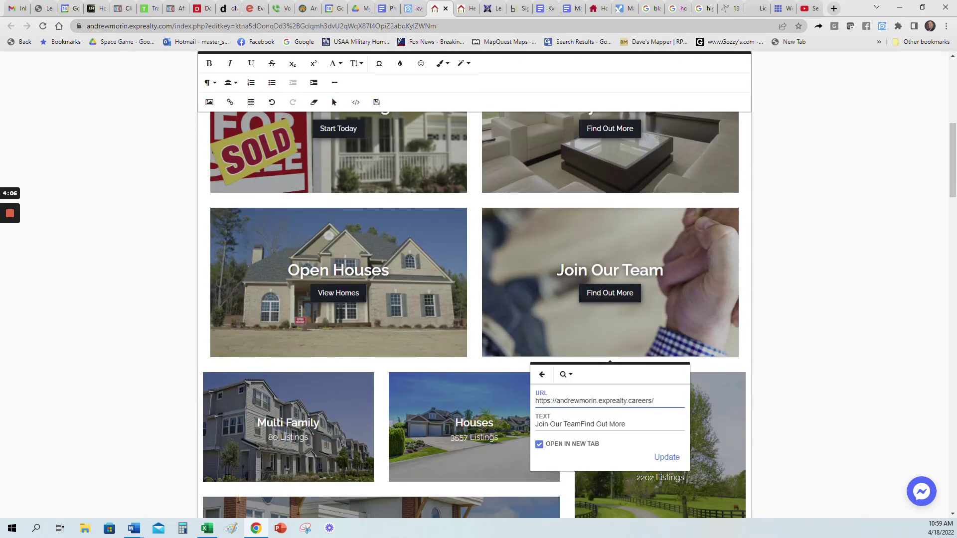
click(667, 457)
- Check the What's My Home Worth? link to /sell.php, and update the Open Houses link with Open in New Tab enabled
click(612, 229)
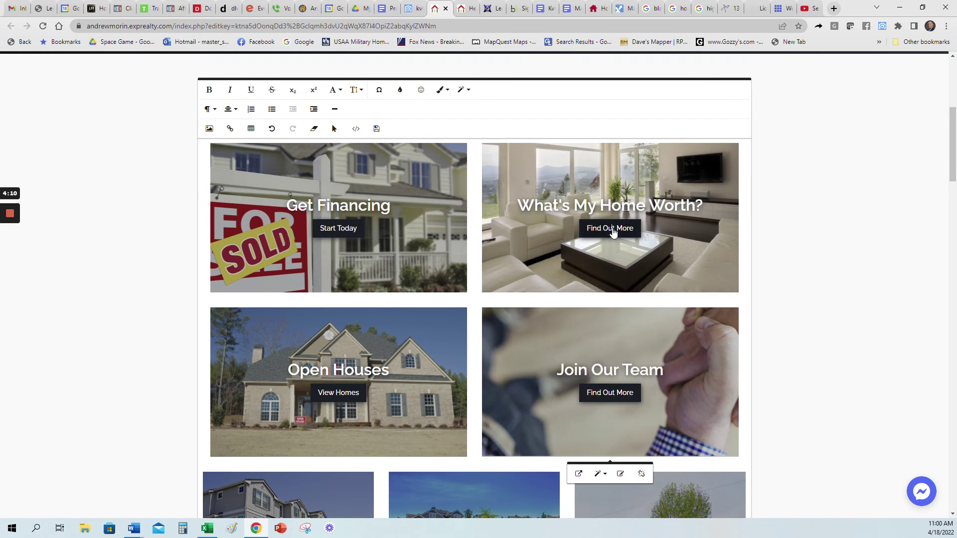
click(620, 312)
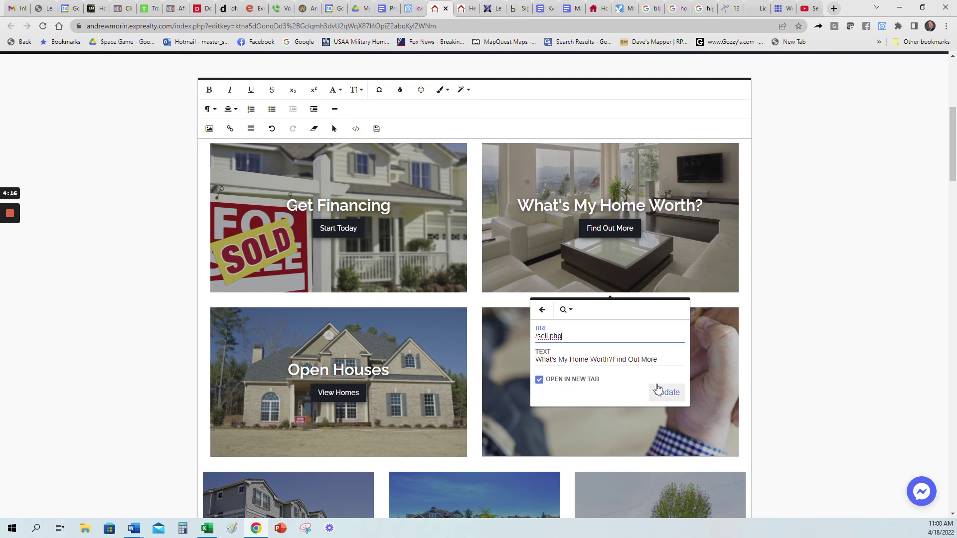
click(333, 393)
click(349, 474)
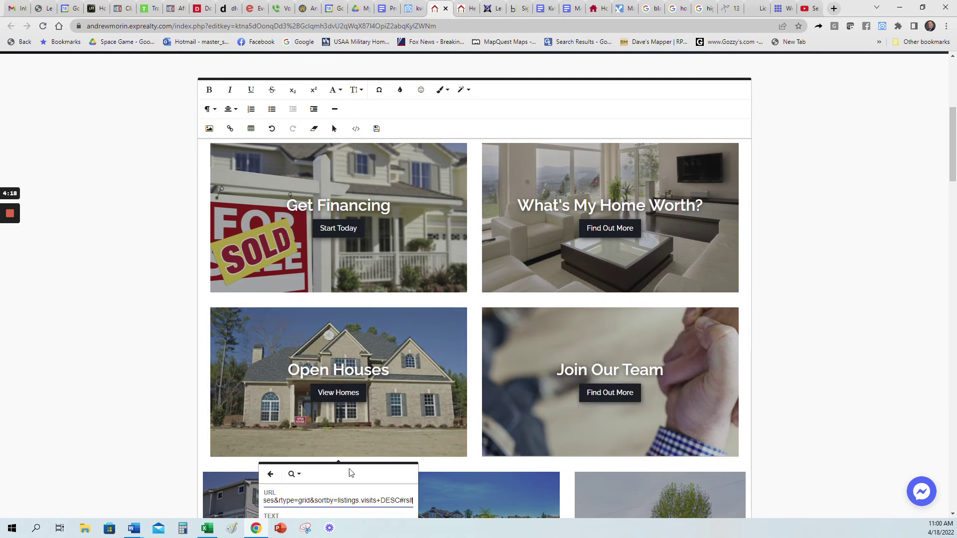
scroll(349, 449, down, 2)
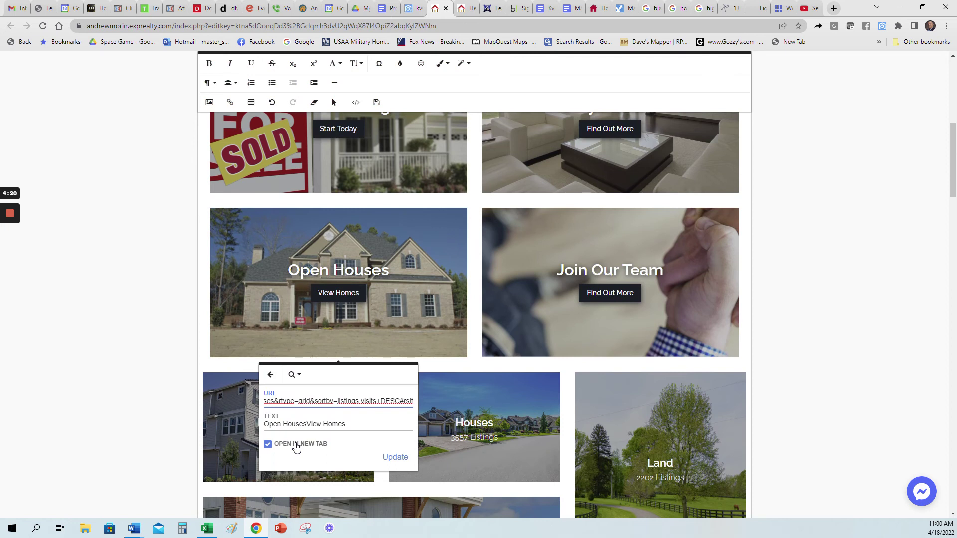
click(386, 457)
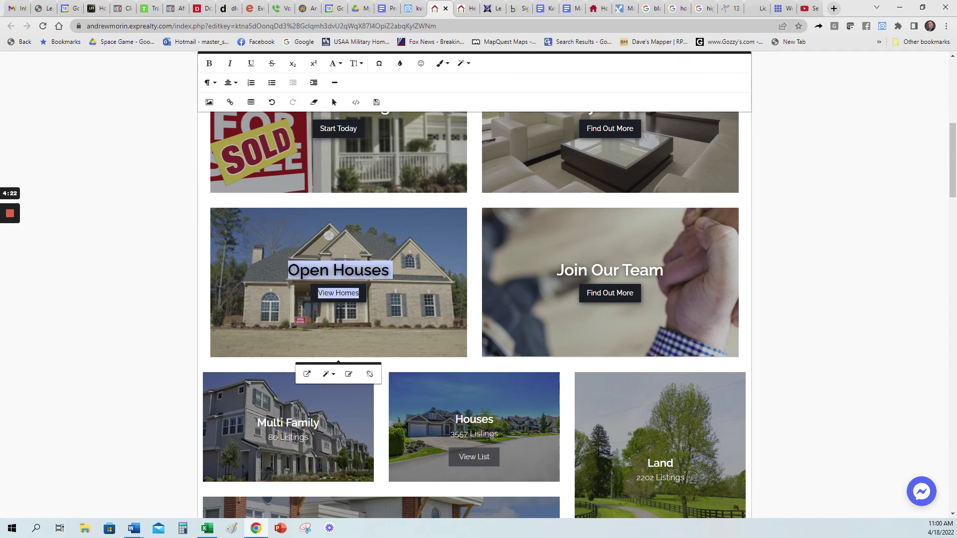
- Save the edited homepage widget content and dismiss the save message
scroll(386, 458, up, 2)
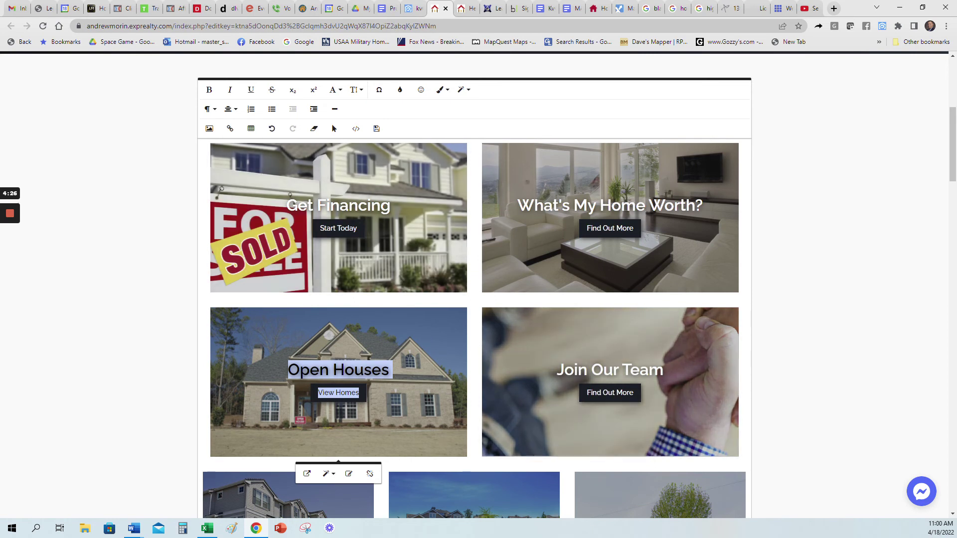
click(107, 310)
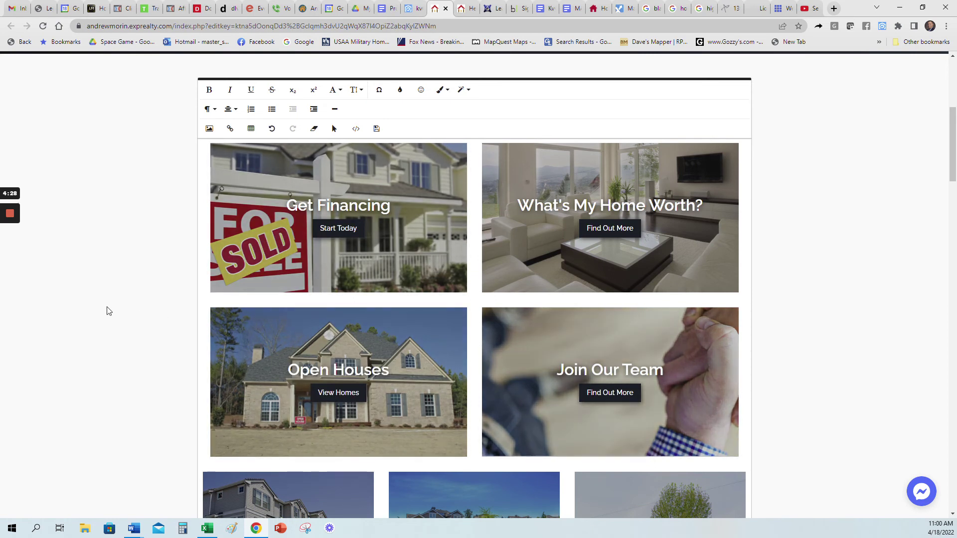
scroll(97, 308, up, 2)
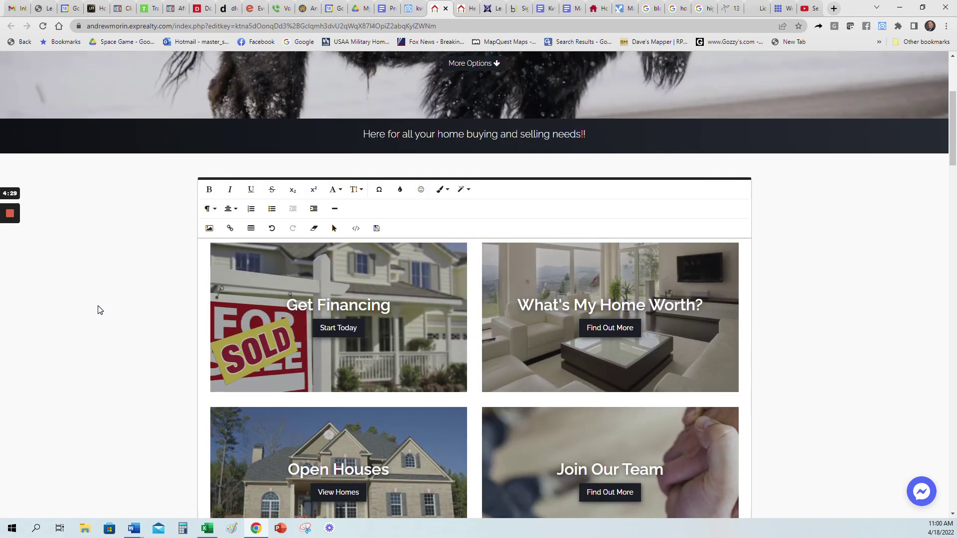
click(378, 233)
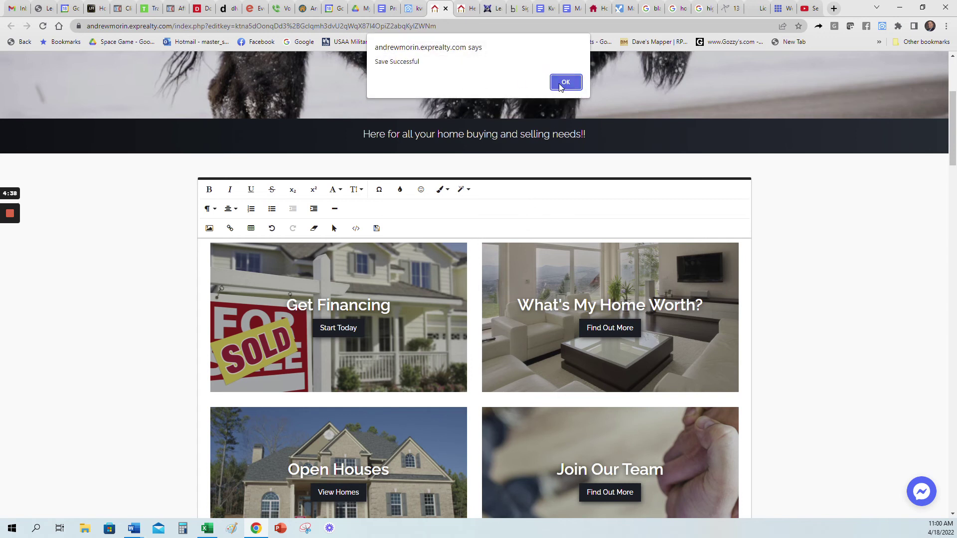
click(569, 82)
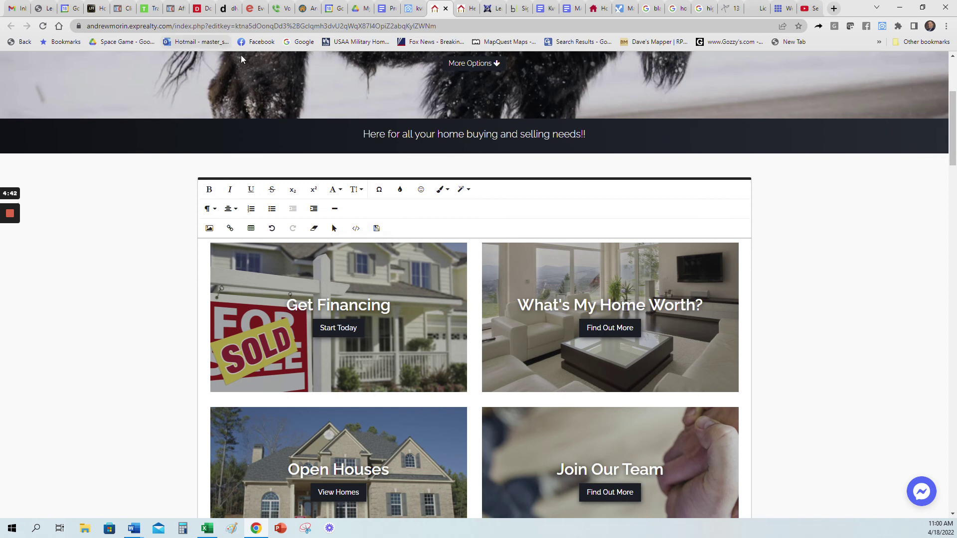
- Reload the live website's homepage and check the website address in the kvCORE account menu before returning to the homepage
click(411, 9)
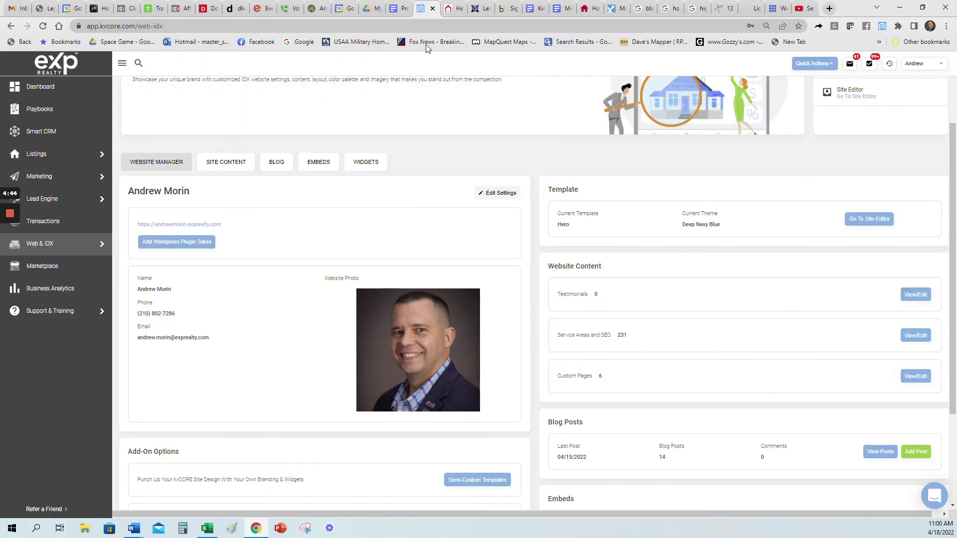
click(450, 8)
click(44, 28)
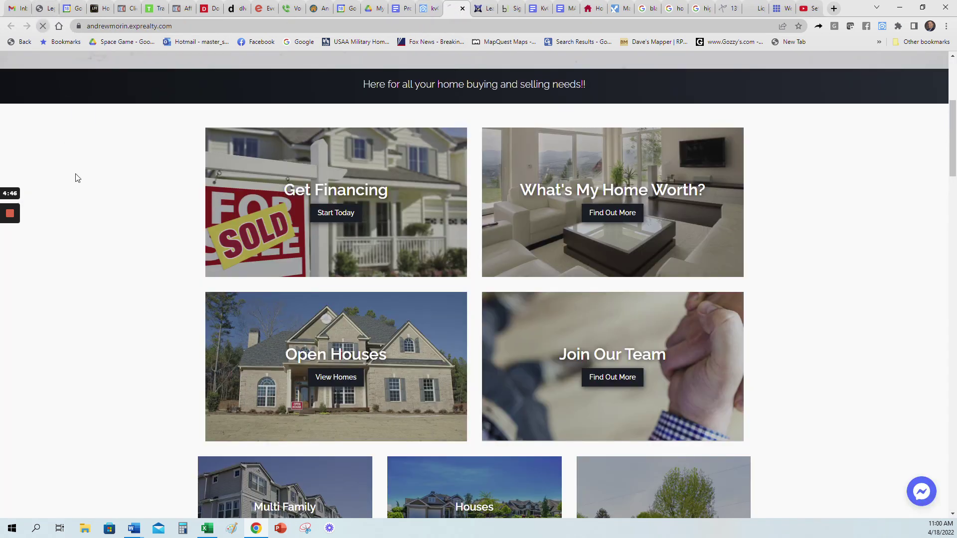
click(434, 10)
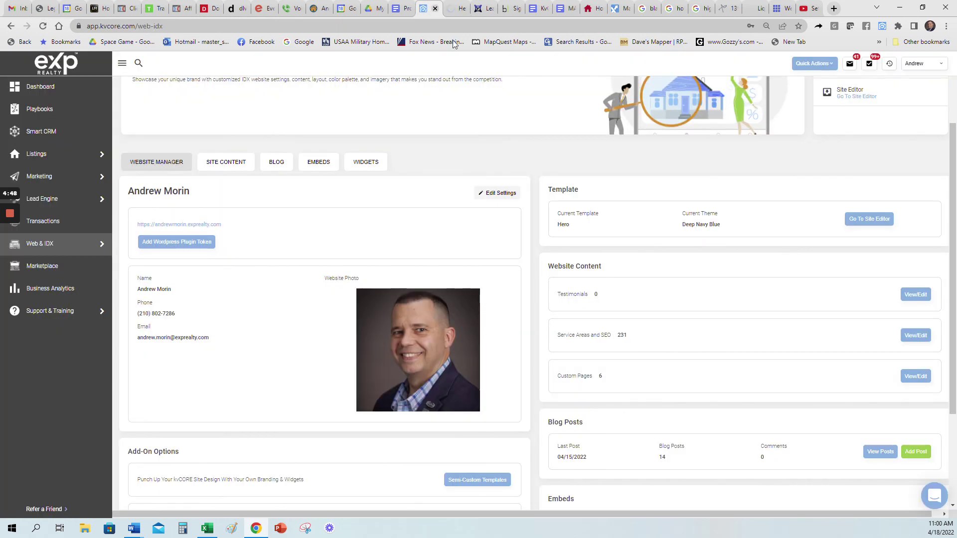
click(919, 69)
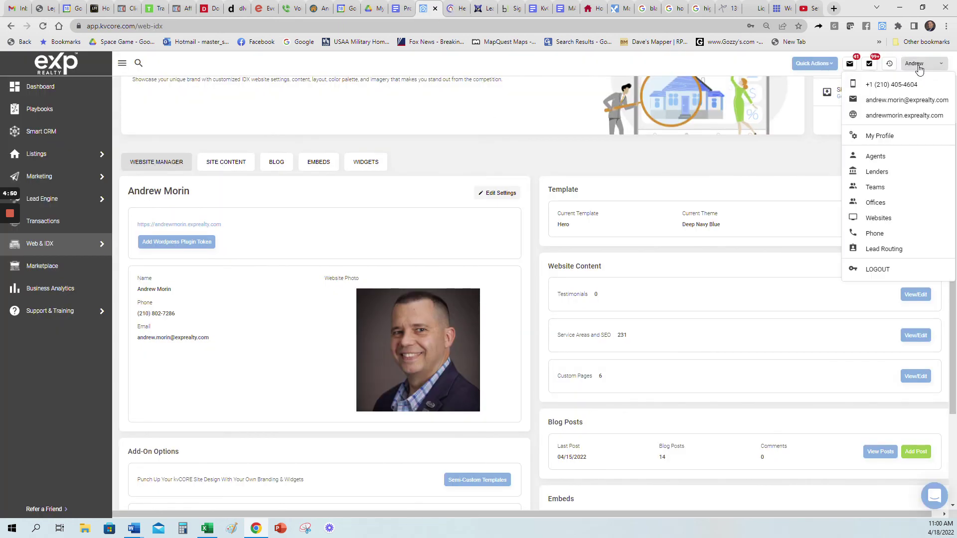
click(466, 11)
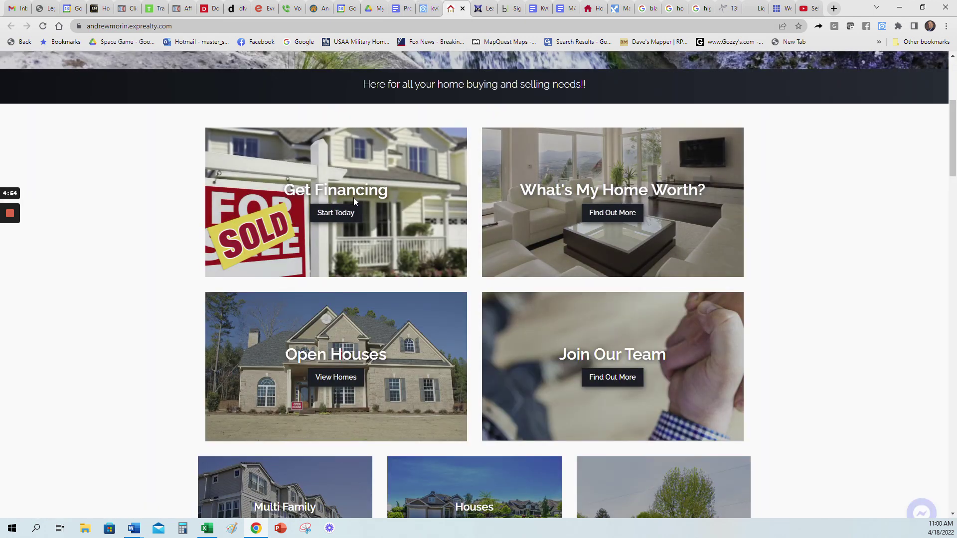
- Test the Get Financing and Join Our Team widgets on the live homepage, then close the pages they open
click(353, 197)
click(439, 9)
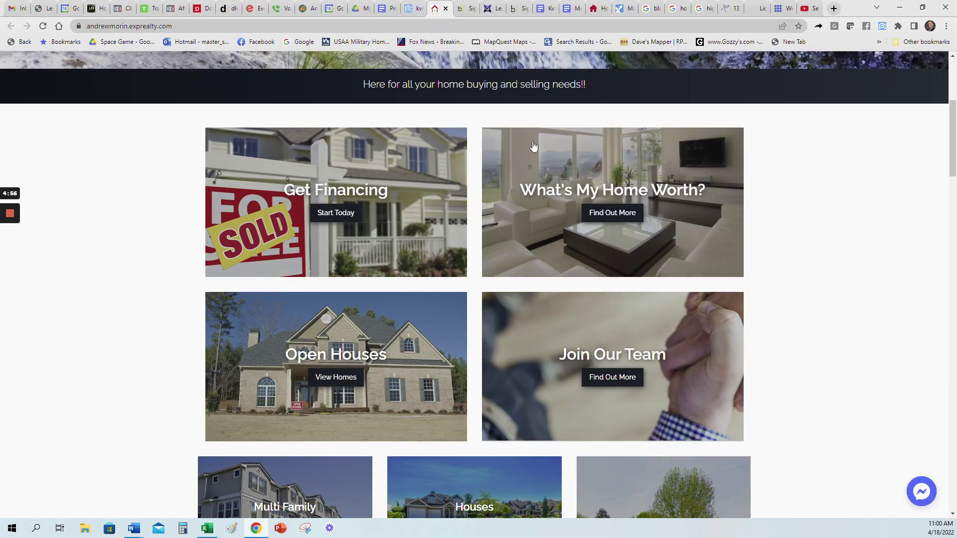
click(583, 338)
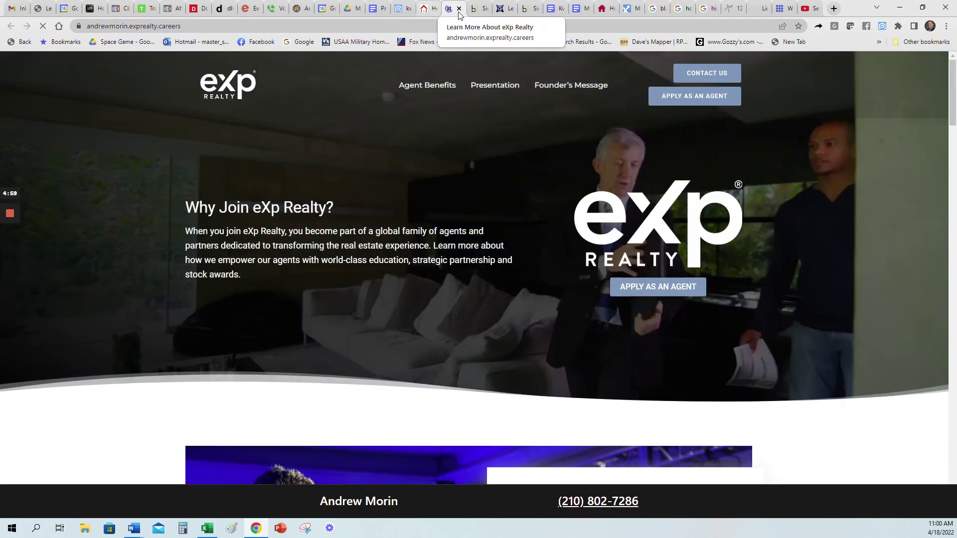
click(459, 10)
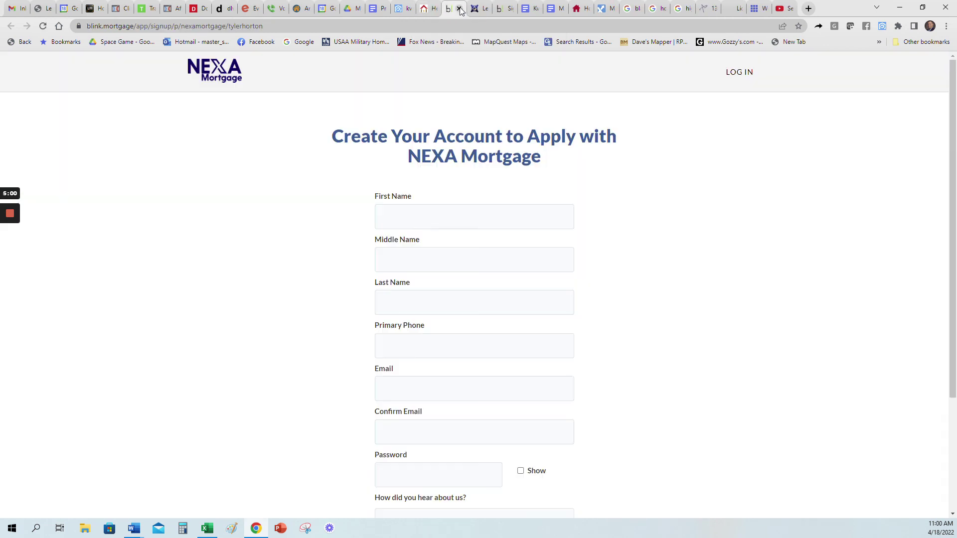
click(459, 10)
click(459, 10)
click(427, 9)
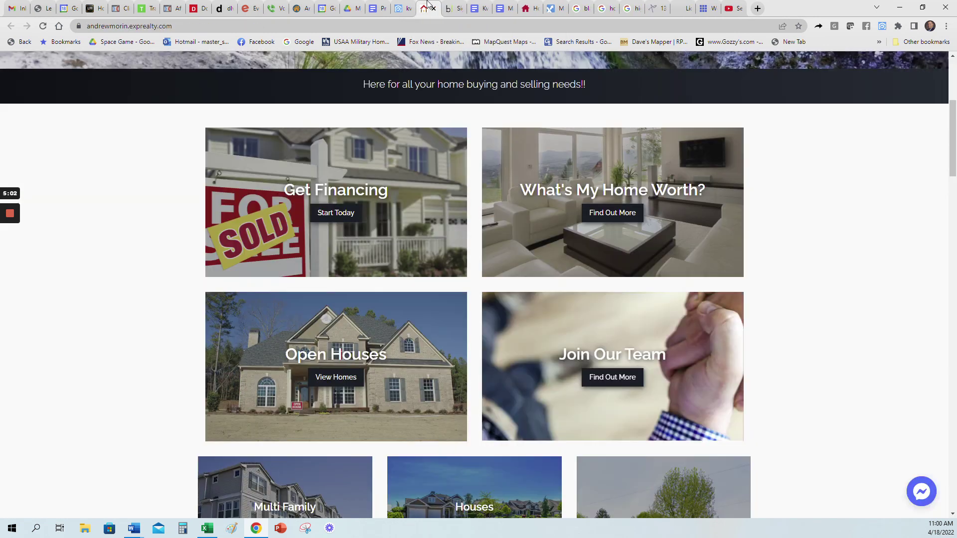
- Review the link widgets and listing tiles on the live website's homepage
scroll(92, 280, up, 4)
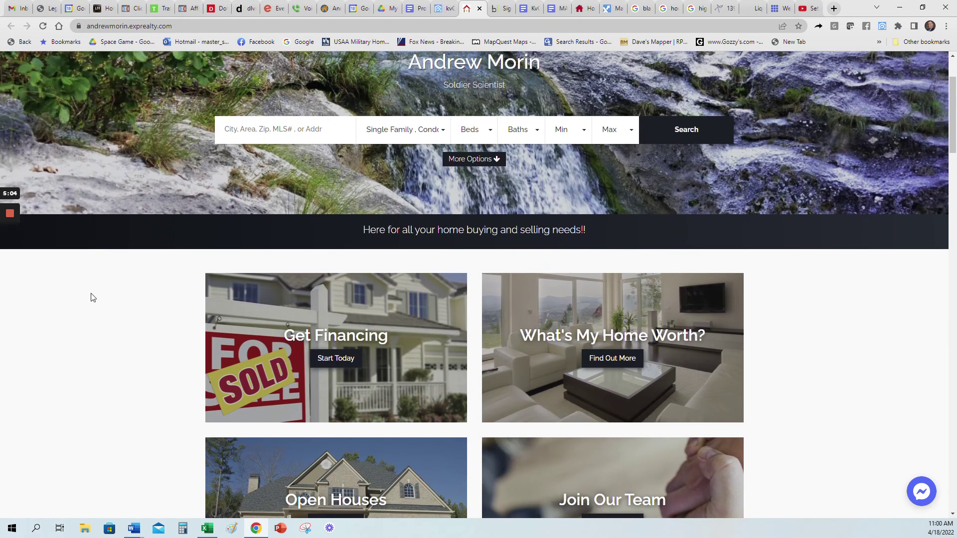
scroll(91, 294, down, 4)
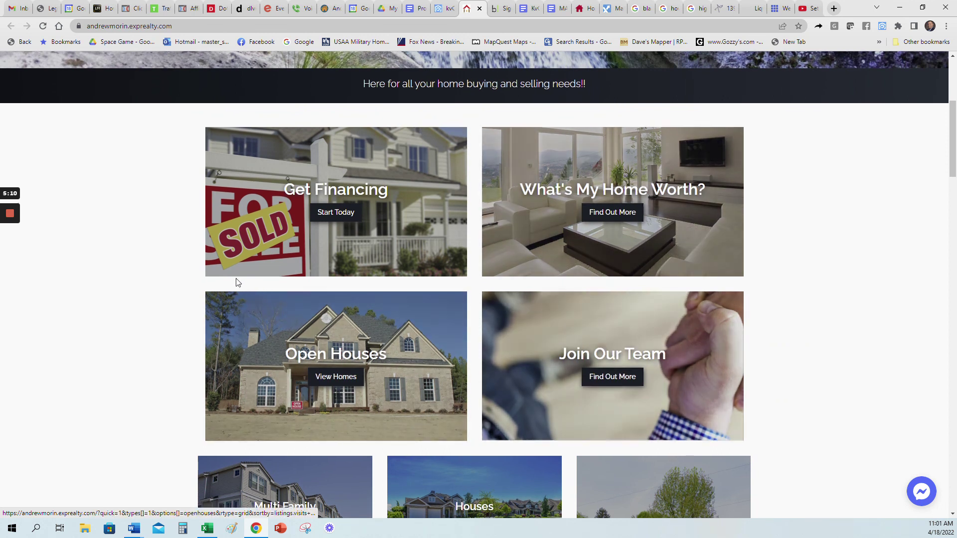
scroll(247, 286, down, 4)
scroll(143, 311, up, 1)
scroll(144, 311, up, 6)
scroll(90, 334, down, 2)
scroll(87, 334, down, 1)
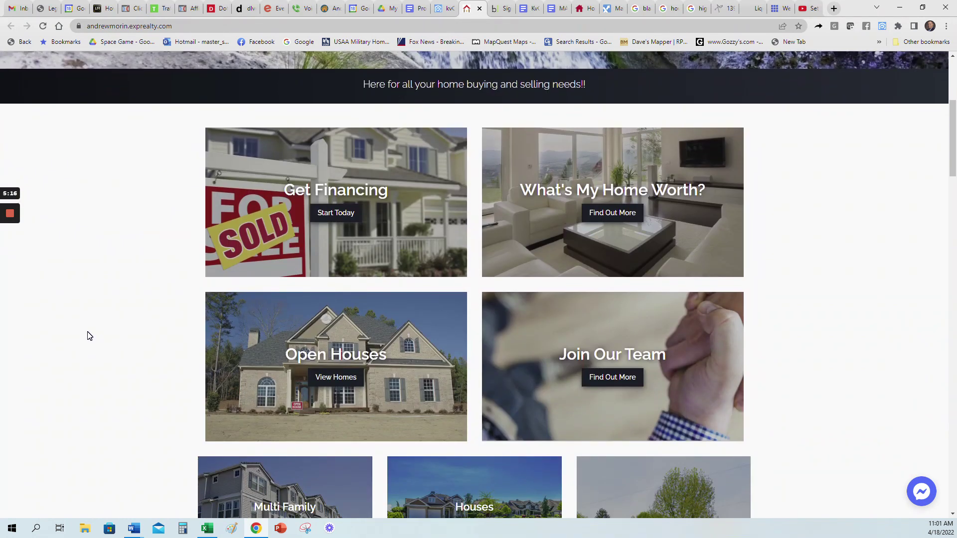